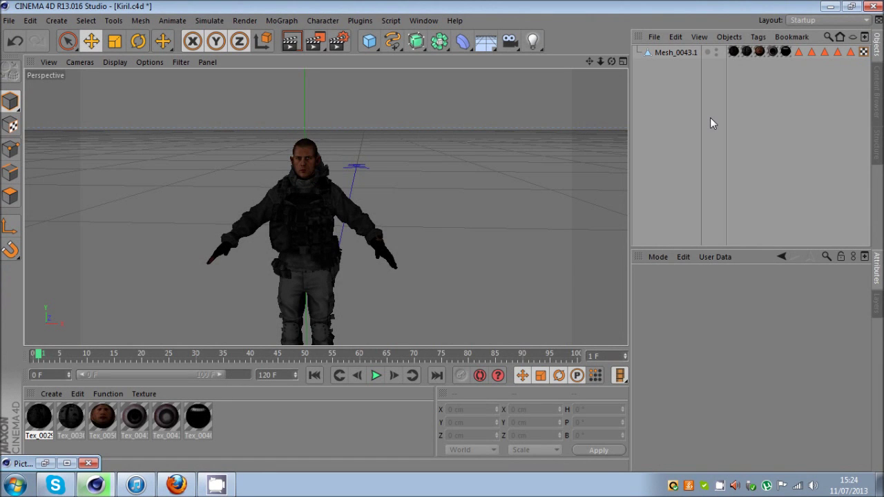
Examine the soldier model as a whole and its face up close, including the face's polygon wireframe.
{"action": "left_click_drag", "start_coordinate": [611, 61], "coordinate": [443, 239]}
{"action": "left_click_drag", "start_coordinate": [608, 61], "coordinate": [472, 134]}
{"action": "left_click_drag", "start_coordinate": [611, 62], "coordinate": [429, 133]}
{"action": "scroll", "coordinate": [429, 129], "scroll_direction": "down", "scroll_amount": 1}
{"action": "scroll", "coordinate": [359, 153], "scroll_direction": "down", "scroll_amount": 1}
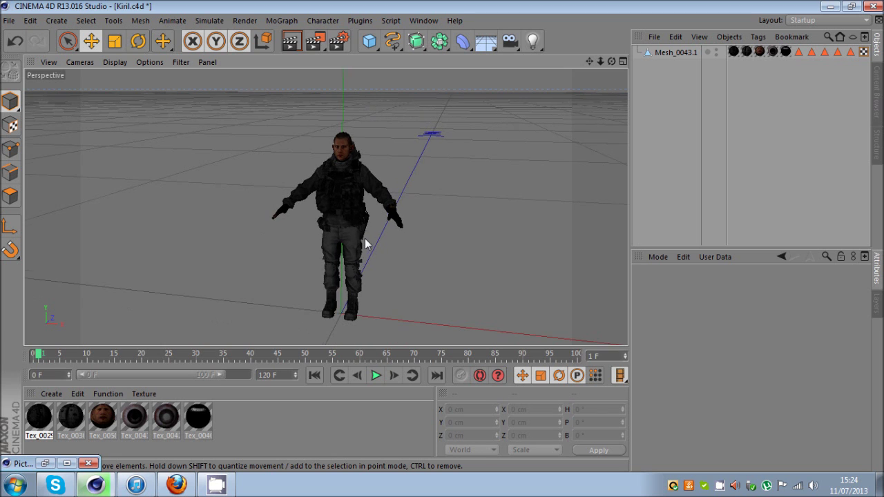
{"action": "scroll", "coordinate": [365, 240], "scroll_direction": "up", "scroll_amount": 2}
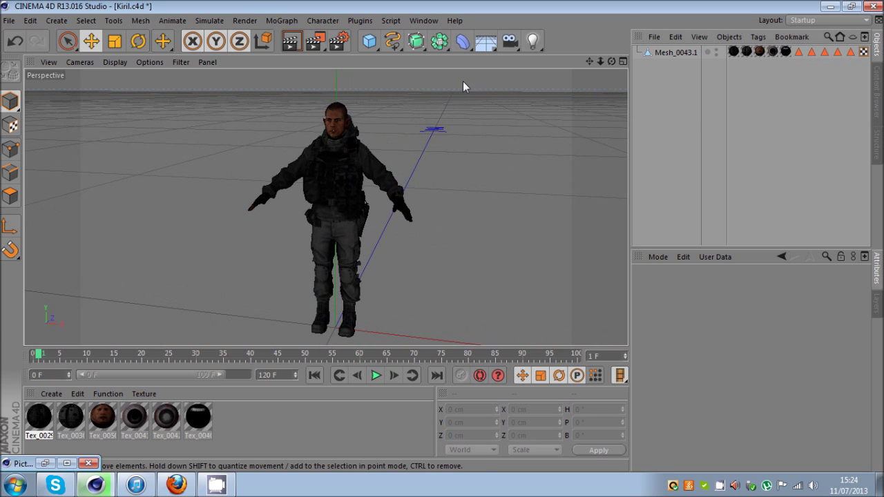
{"action": "scroll", "coordinate": [337, 104], "scroll_direction": "up", "scroll_amount": 10}
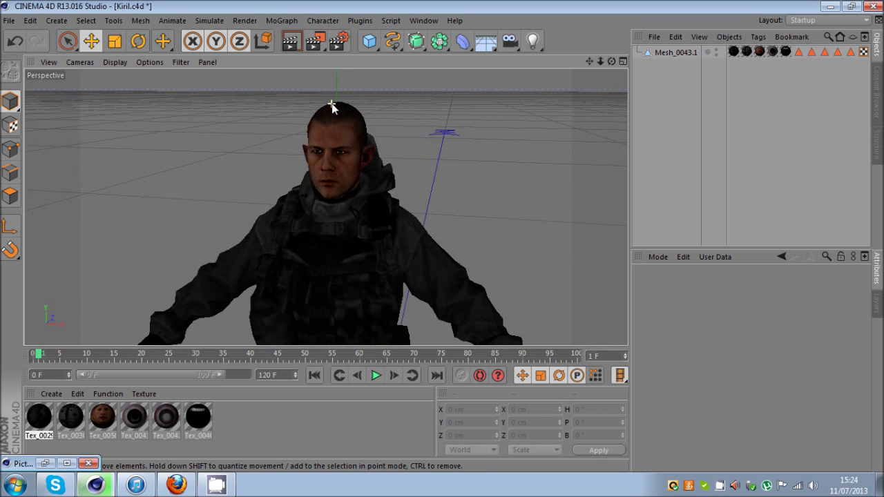
{"action": "scroll", "coordinate": [366, 230], "scroll_direction": "up", "scroll_amount": 3}
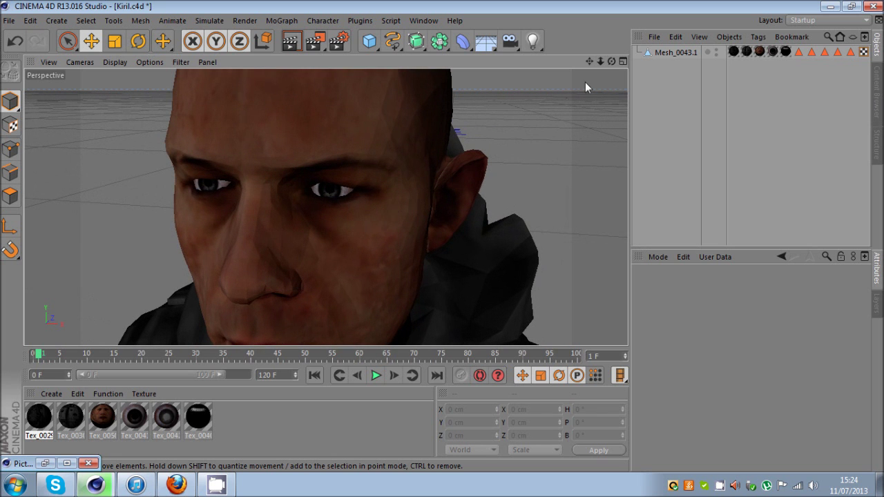
{"action": "left_click_drag", "start_coordinate": [611, 62], "coordinate": [286, 218]}
{"action": "left_click", "coordinate": [674, 54]}
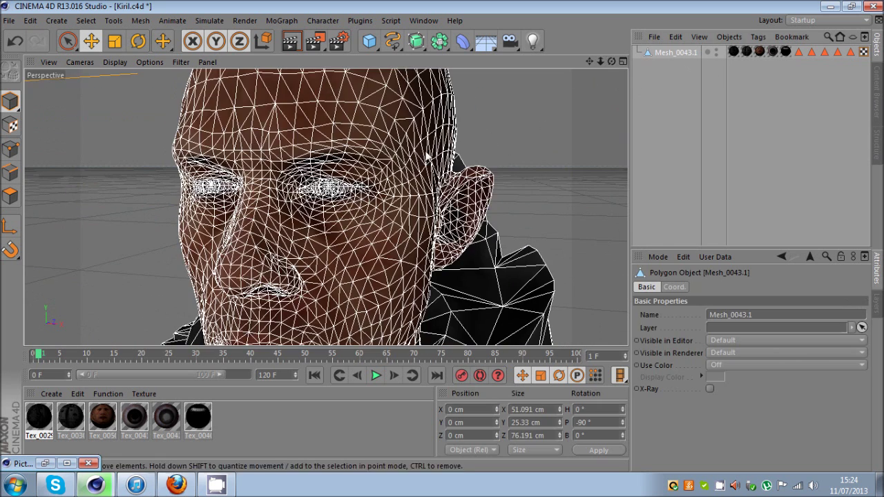
{"action": "left_click", "coordinate": [664, 139]}
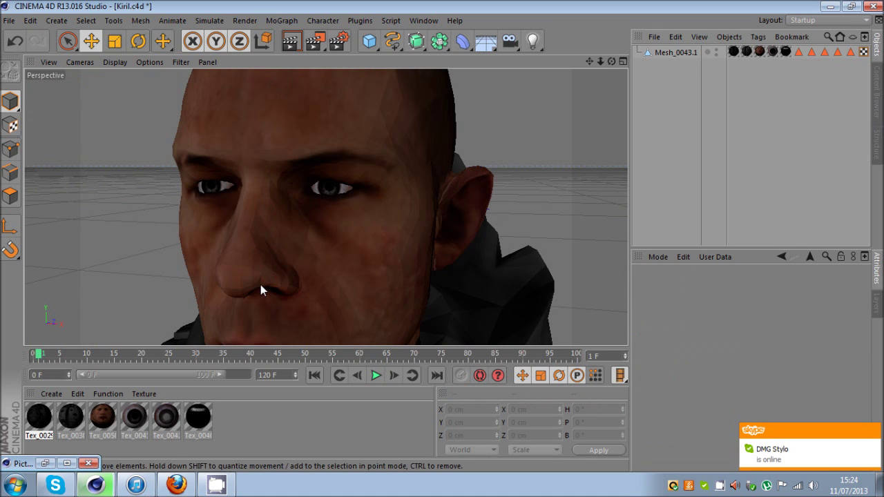
{"action": "left_click_drag", "start_coordinate": [612, 62], "coordinate": [440, 235]}
{"action": "left_click_drag", "start_coordinate": [611, 61], "coordinate": [436, 236]}
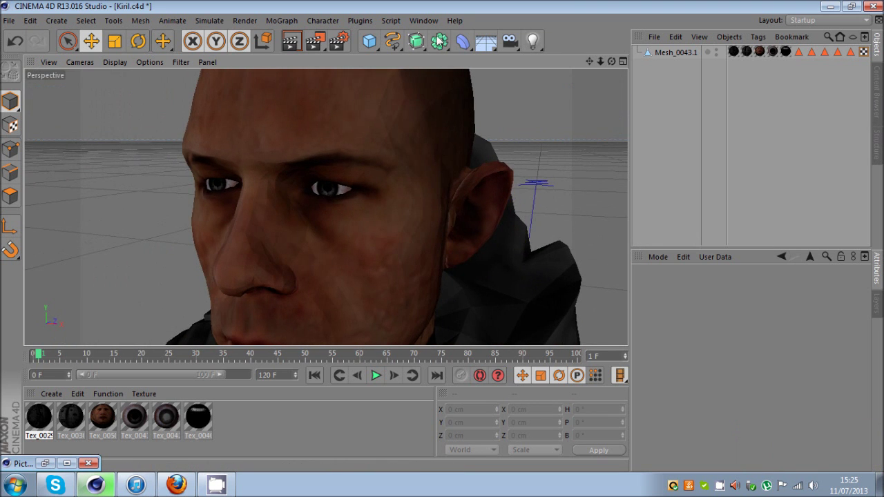
Add a HyperNURBS object and make Mesh_0043.1 its child.
{"action": "left_click_drag", "start_coordinate": [419, 44], "coordinate": [475, 51]}
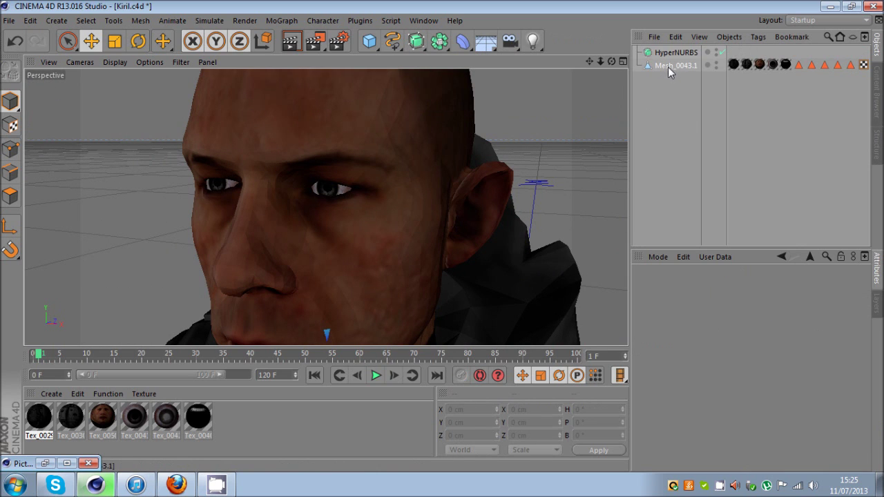
{"action": "left_click_drag", "start_coordinate": [675, 58], "coordinate": [676, 53]}
{"action": "left_click", "coordinate": [680, 102]}
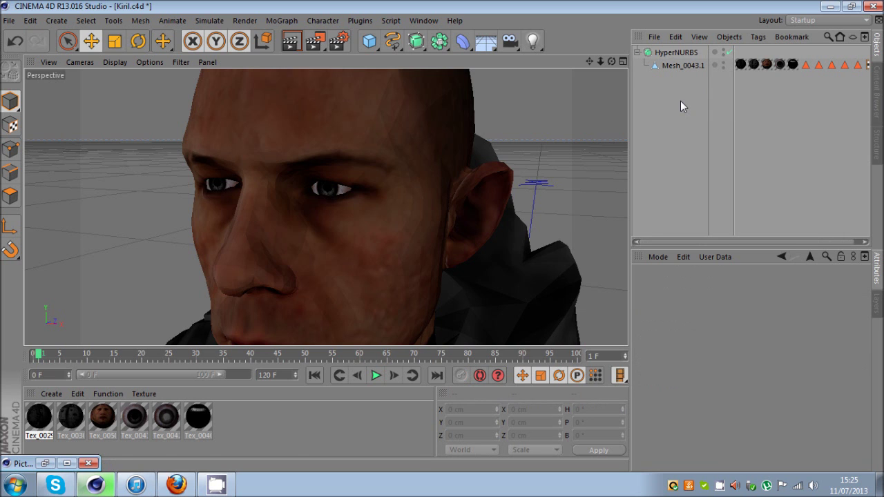
{"action": "key", "text": "ctrl+s"}
Disable the HyperNURBS and examine the unsmoothed polygon mesh of the face, switching the smoothing back on.
{"action": "left_click", "coordinate": [729, 51]}
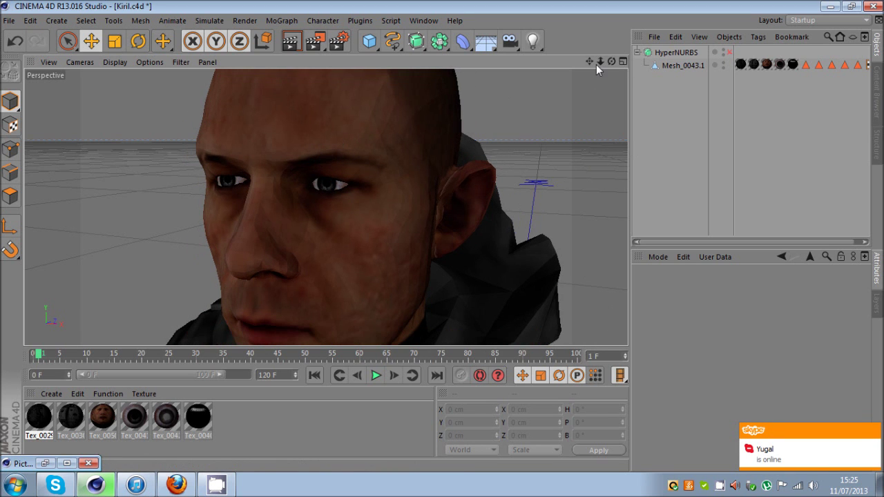
{"action": "scroll", "coordinate": [441, 235], "scroll_direction": "down", "scroll_amount": 3}
{"action": "scroll", "coordinate": [442, 235], "scroll_direction": "up", "scroll_amount": 2}
{"action": "left_click", "coordinate": [655, 66]}
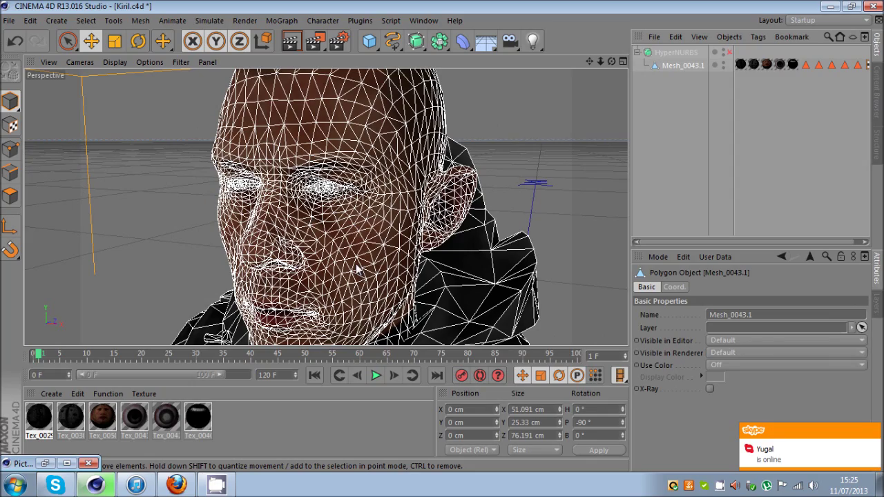
{"action": "scroll", "coordinate": [319, 245], "scroll_direction": "up", "scroll_amount": 5}
{"action": "left_click_drag", "start_coordinate": [320, 245], "coordinate": [284, 213], "text": "alt"}
{"action": "scroll", "coordinate": [284, 213], "scroll_direction": "down", "scroll_amount": 6}
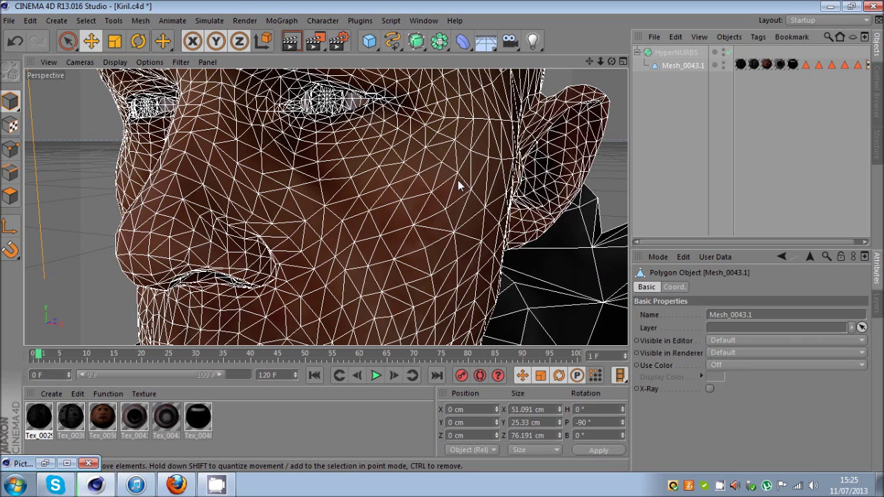
Deselect the mesh and compare the head and hood with the HyperNURBS enabled and disabled.
{"action": "left_click", "coordinate": [682, 119]}
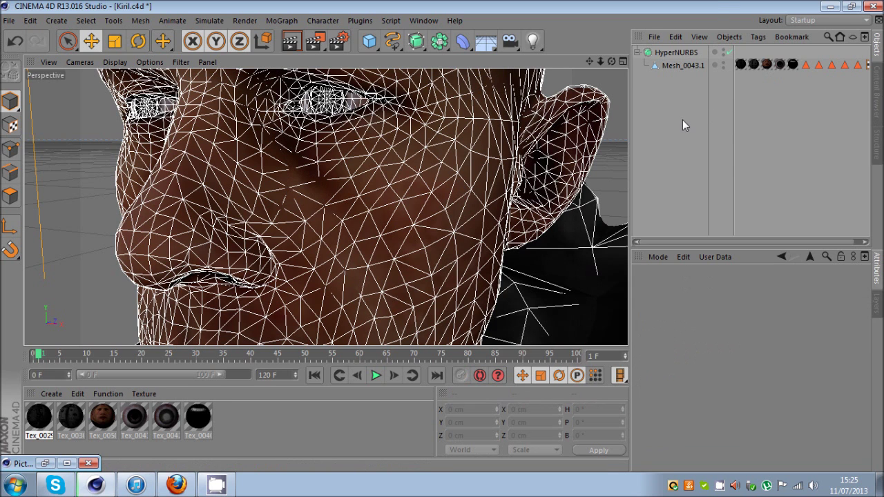
{"action": "left_click_drag", "start_coordinate": [367, 179], "coordinate": [346, 155], "text": "alt"}
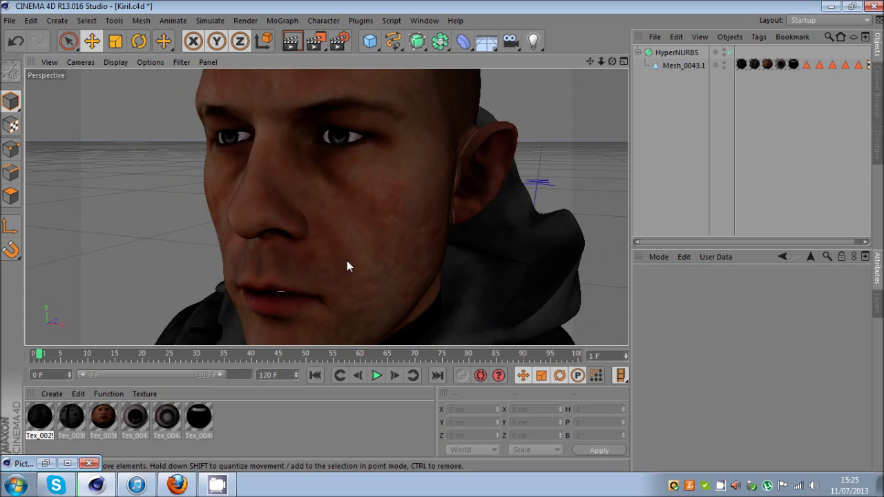
{"action": "left_click_drag", "start_coordinate": [310, 174], "coordinate": [301, 186], "text": "alt"}
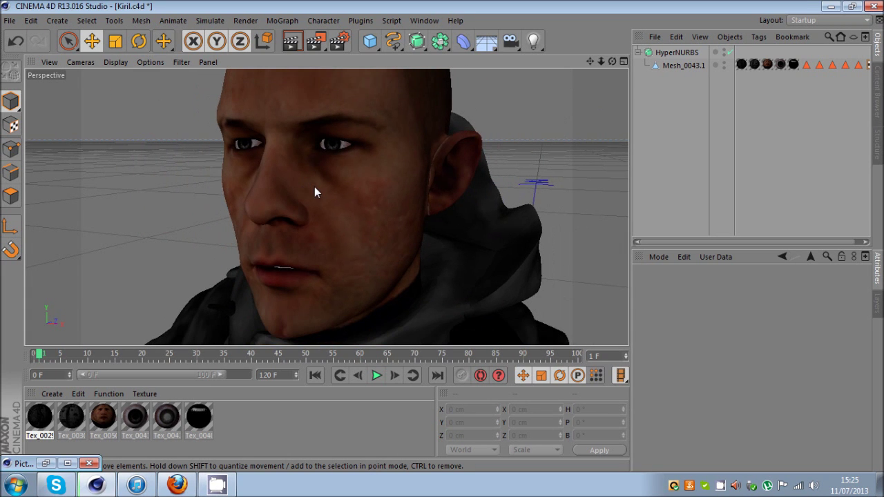
{"action": "left_click", "coordinate": [729, 52]}
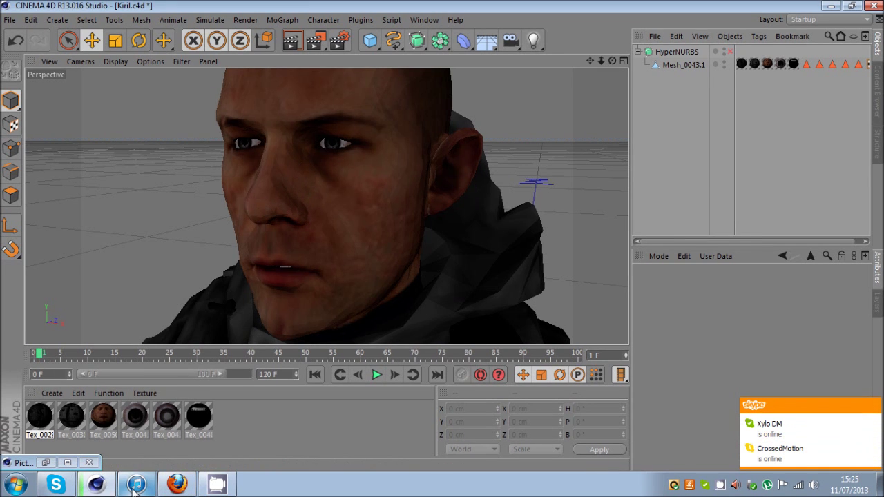
Bring up the Picture Viewer to check the render in progress, and minimize it again.
{"action": "mouse_move", "coordinate": [145, 490]}
{"action": "mouse_move", "coordinate": [220, 486]}
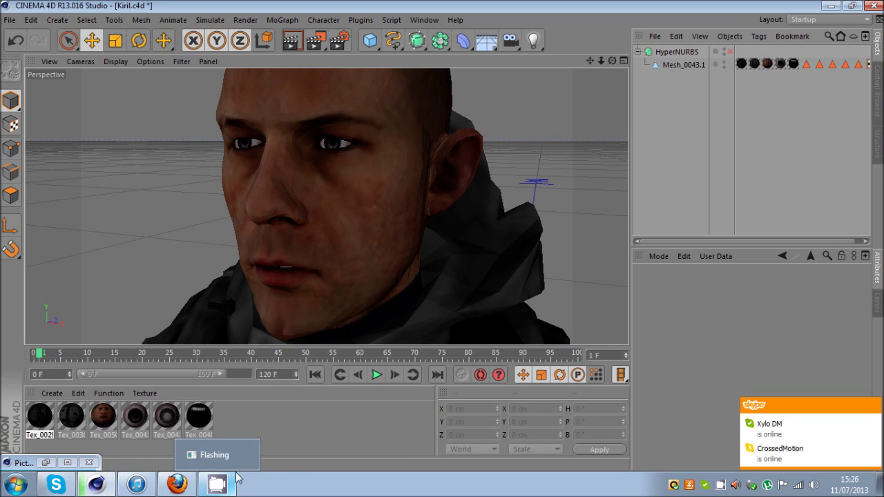
{"action": "mouse_move", "coordinate": [182, 489]}
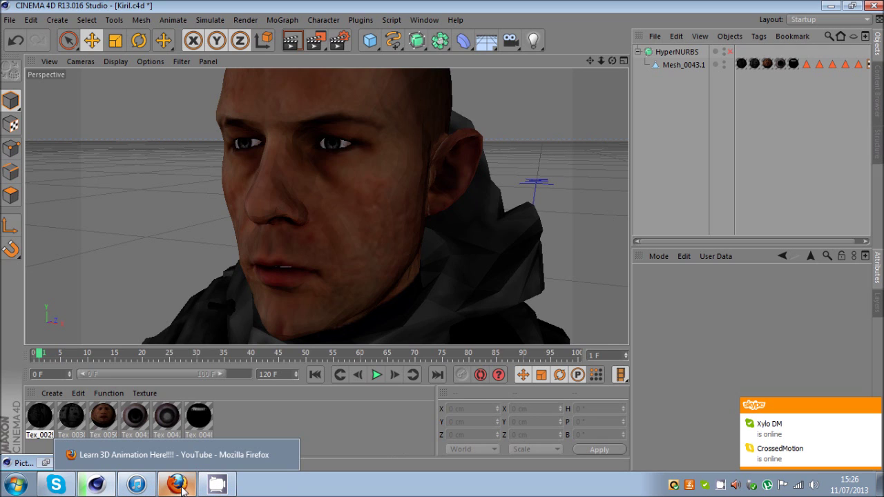
{"action": "mouse_move", "coordinate": [96, 484]}
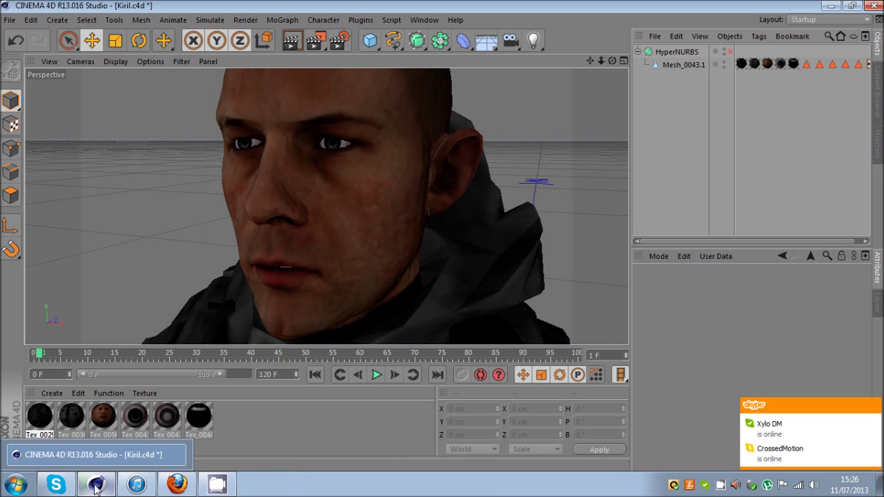
{"action": "left_click", "coordinate": [144, 440]}
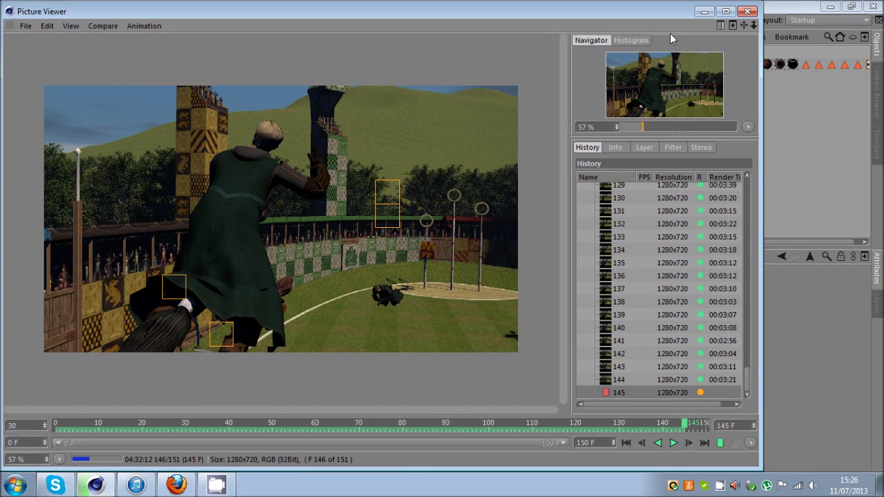
{"action": "left_click", "coordinate": [703, 11]}
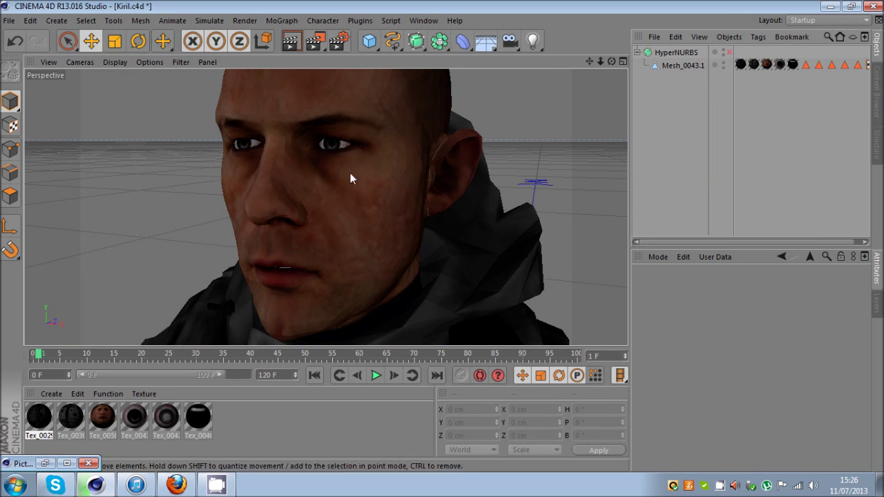
Enable the HyperNURBS and compare its subdivided wireframe with the original wireframe of Mesh_0043.1.
{"action": "left_click", "coordinate": [728, 53]}
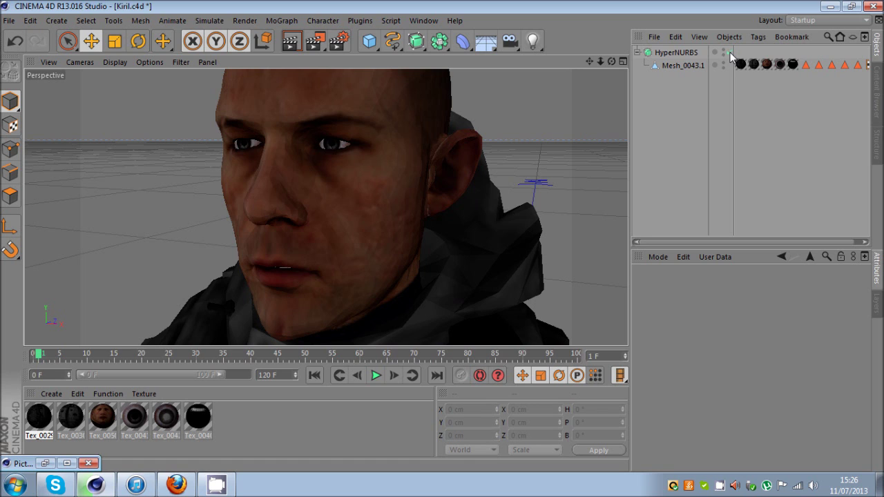
{"action": "left_click", "coordinate": [666, 54]}
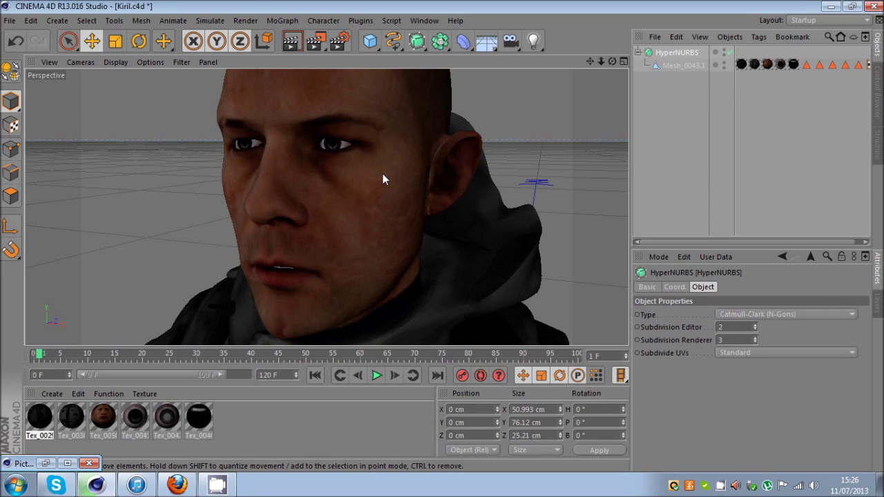
{"action": "key", "text": "n"}
{"action": "key", "text": "b"}
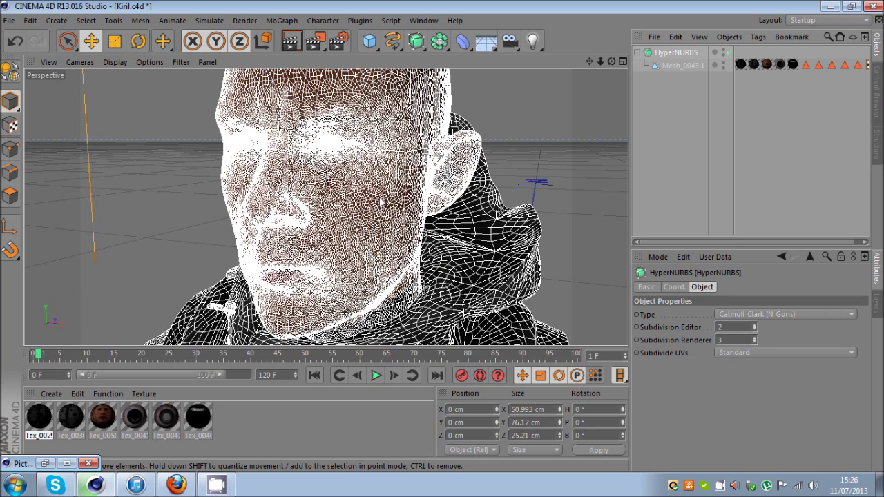
{"action": "left_click", "coordinate": [666, 66]}
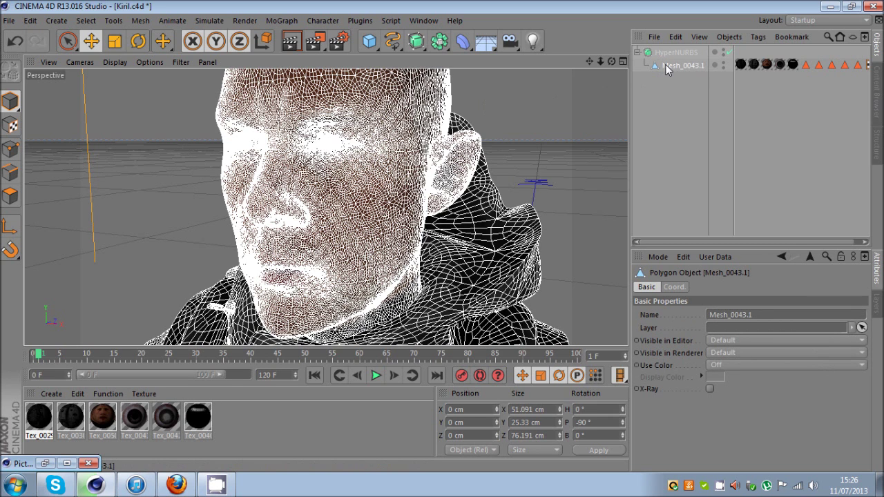
{"action": "left_click", "coordinate": [685, 118]}
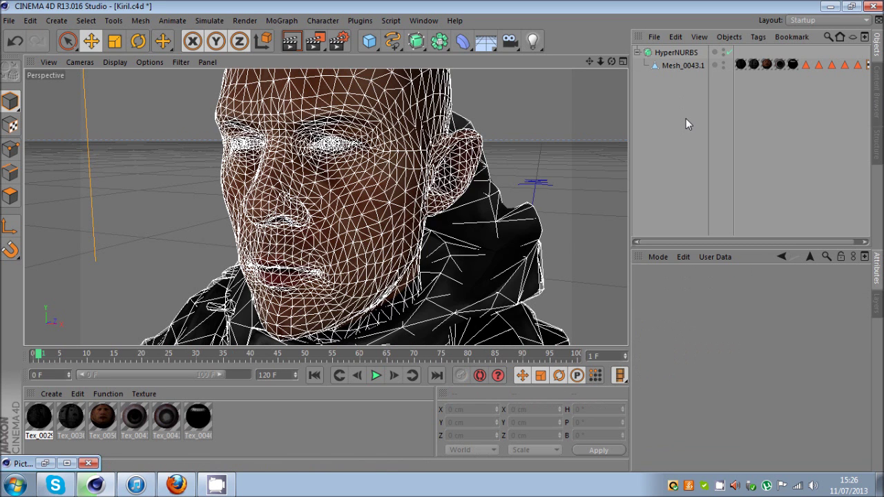
Toggle the HyperNURBS off and on to compare the face, and view the whole figure from the front.
{"action": "left_click", "coordinate": [729, 52]}
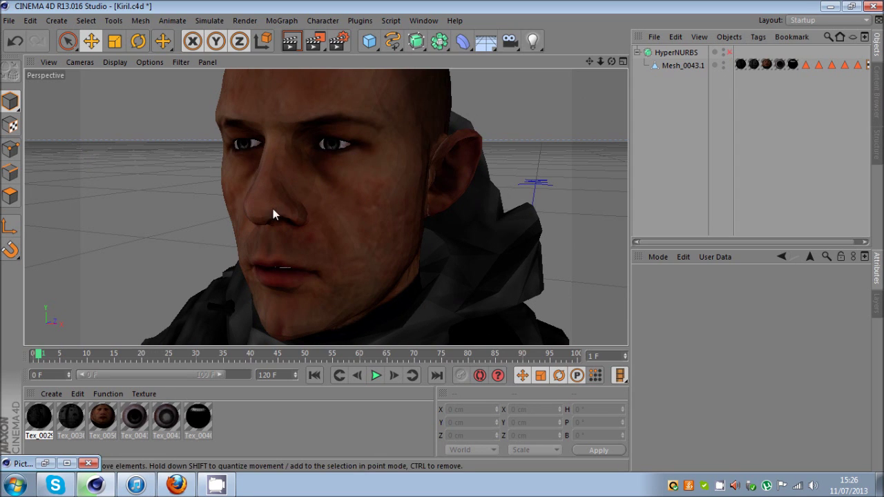
{"action": "left_click", "coordinate": [729, 52]}
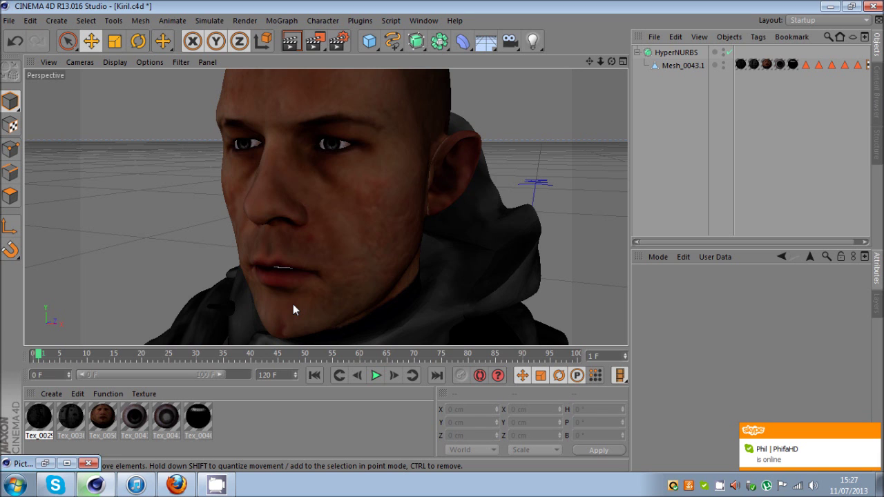
{"action": "scroll", "coordinate": [374, 213], "scroll_direction": "down", "scroll_amount": 12}
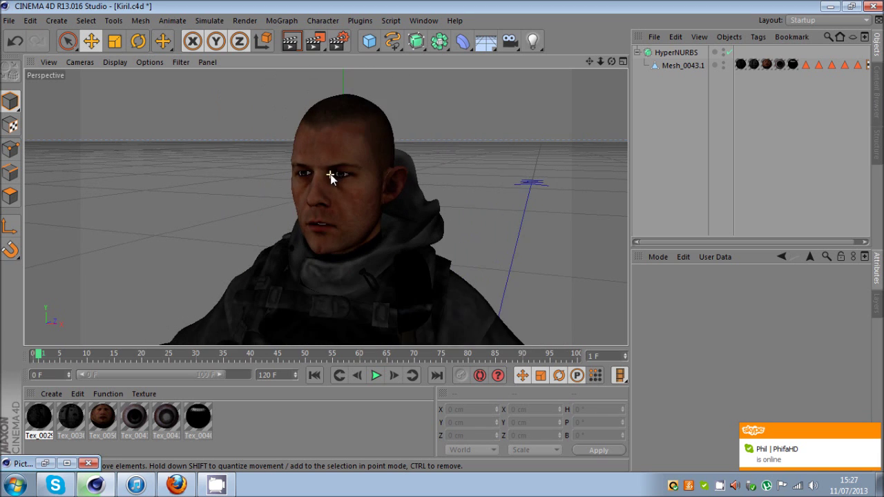
{"action": "scroll", "coordinate": [327, 108], "scroll_direction": "down", "scroll_amount": 4}
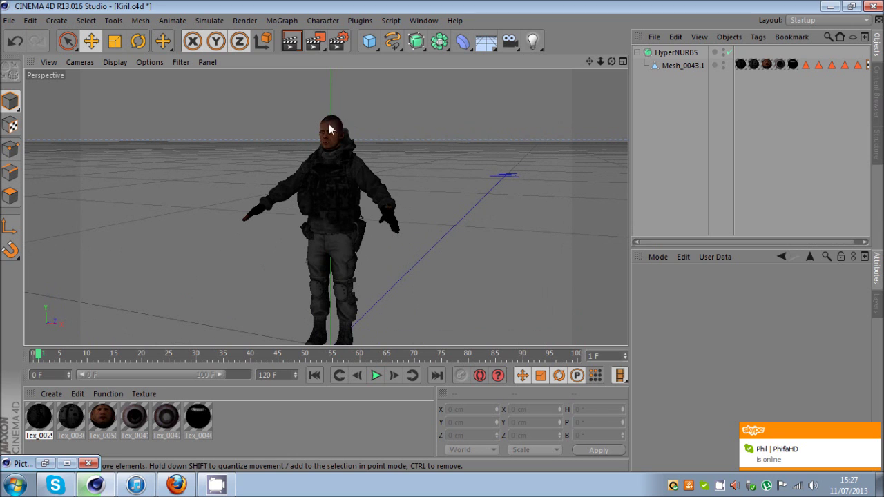
{"action": "left_click_drag", "start_coordinate": [611, 61], "coordinate": [478, 237]}
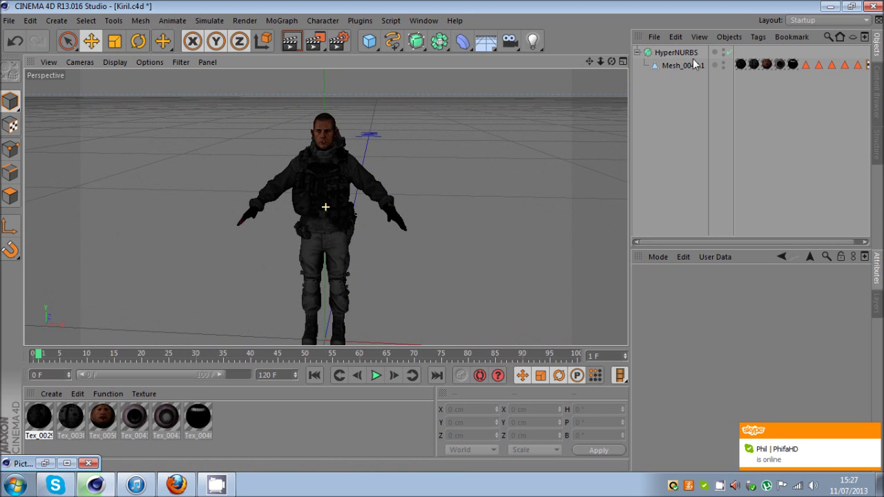
Compare the trousers and knee pads with the HyperNURBS disabled and enabled, leaving it enabled.
{"action": "left_click", "coordinate": [729, 53]}
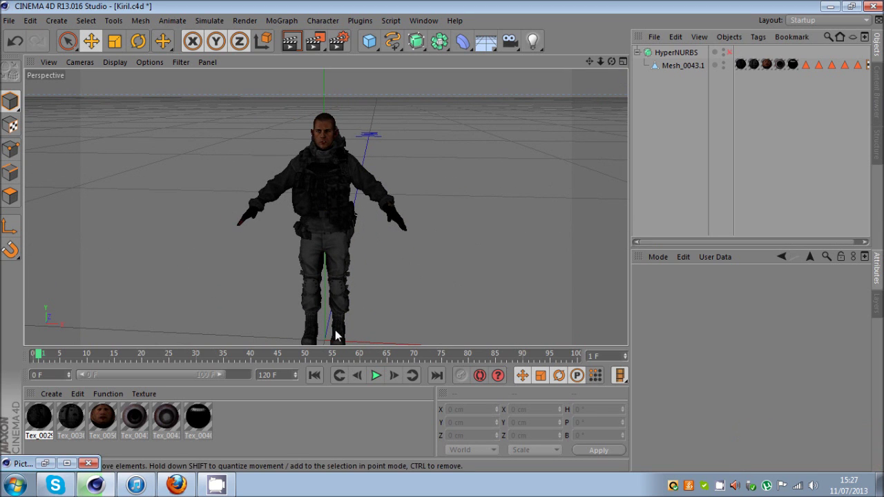
{"action": "right_click_drag", "start_coordinate": [340, 333], "coordinate": [341, 229], "text": "alt"}
{"action": "scroll", "coordinate": [341, 226], "scroll_direction": "up", "scroll_amount": 1}
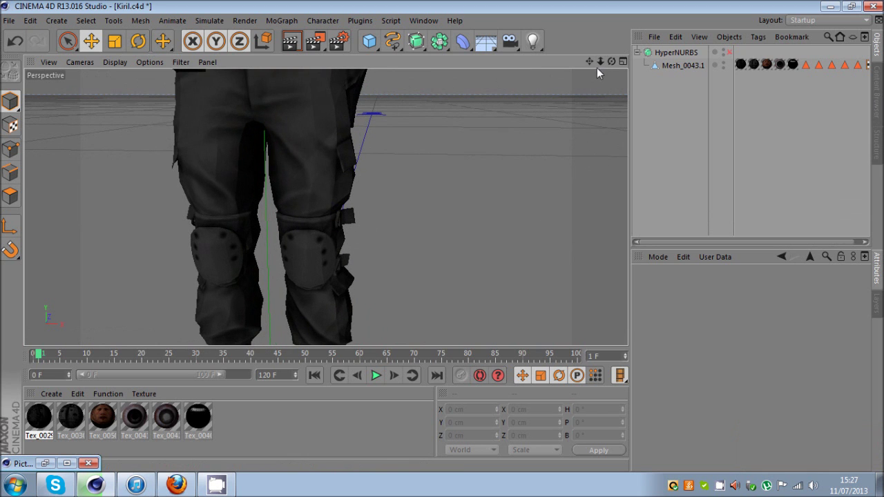
{"action": "left_click_drag", "start_coordinate": [612, 62], "coordinate": [442, 235]}
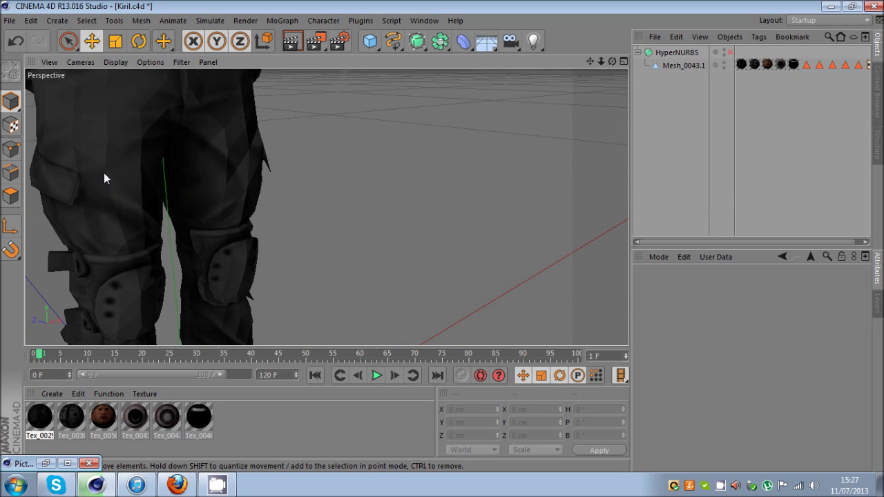
{"action": "left_click", "coordinate": [729, 53]}
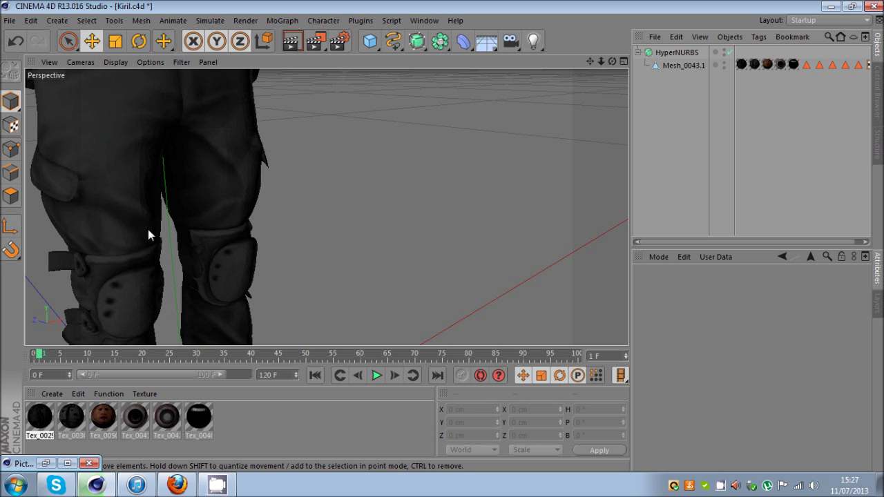
{"action": "left_click_drag", "start_coordinate": [353, 140], "coordinate": [206, 231], "text": "alt"}
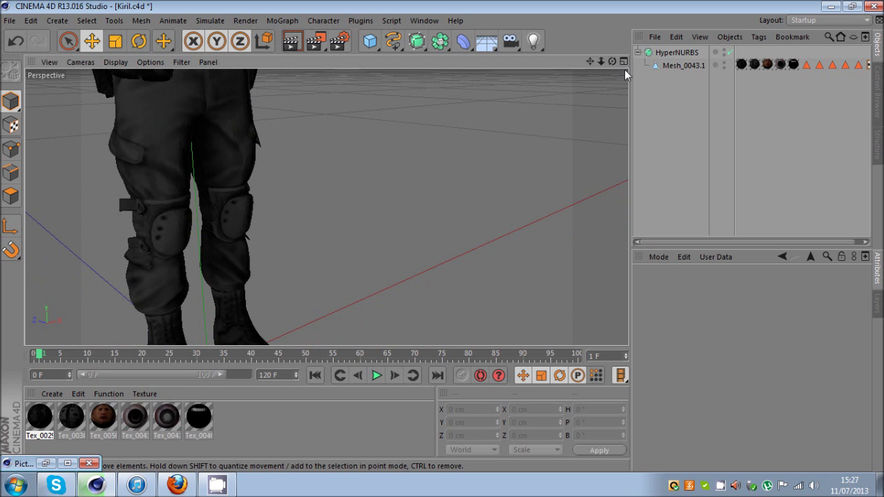
Examine the smoothed soldier from the front and the head in profile.
{"action": "left_click_drag", "start_coordinate": [601, 61], "coordinate": [442, 234]}
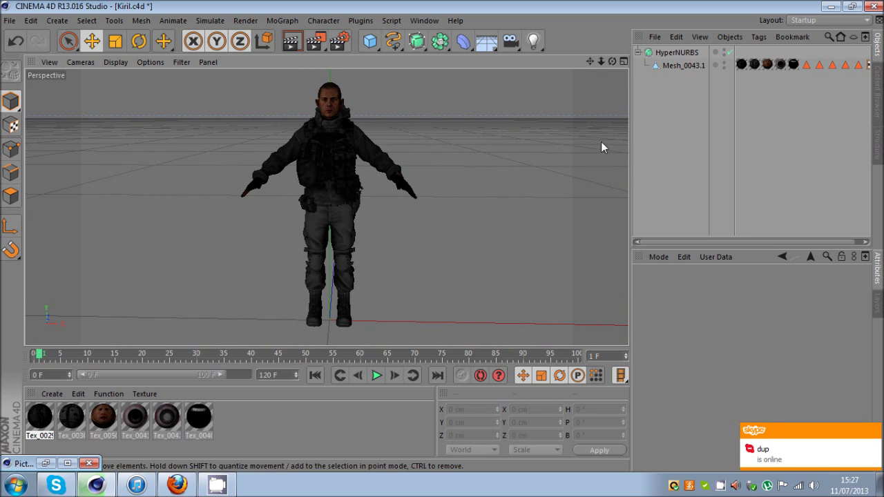
{"action": "left_click_drag", "start_coordinate": [611, 61], "coordinate": [442, 236]}
{"action": "scroll", "coordinate": [357, 73], "scroll_direction": "up", "scroll_amount": 15}
{"action": "left_click_drag", "start_coordinate": [313, 155], "coordinate": [375, 185], "text": "alt"}
{"action": "scroll", "coordinate": [375, 184], "scroll_direction": "down", "scroll_amount": 10}
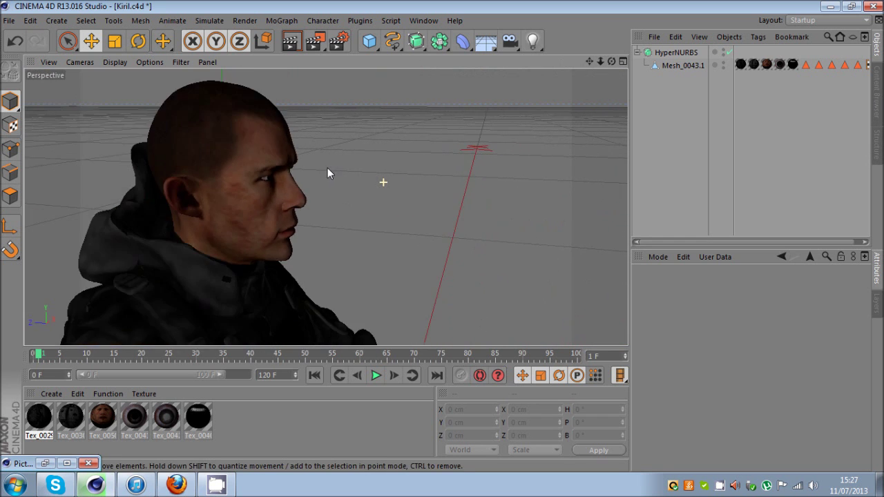
{"action": "left_click_drag", "start_coordinate": [611, 61], "coordinate": [441, 236]}
{"action": "scroll", "coordinate": [320, 123], "scroll_direction": "down", "scroll_amount": 7}
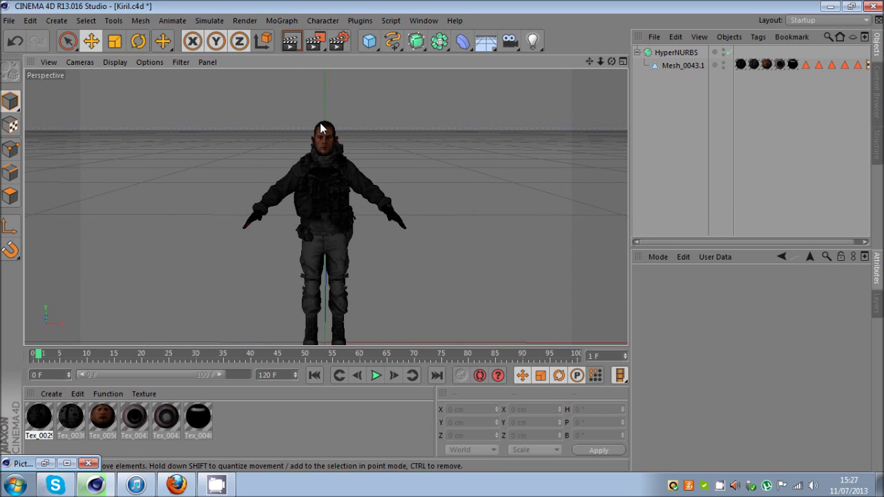